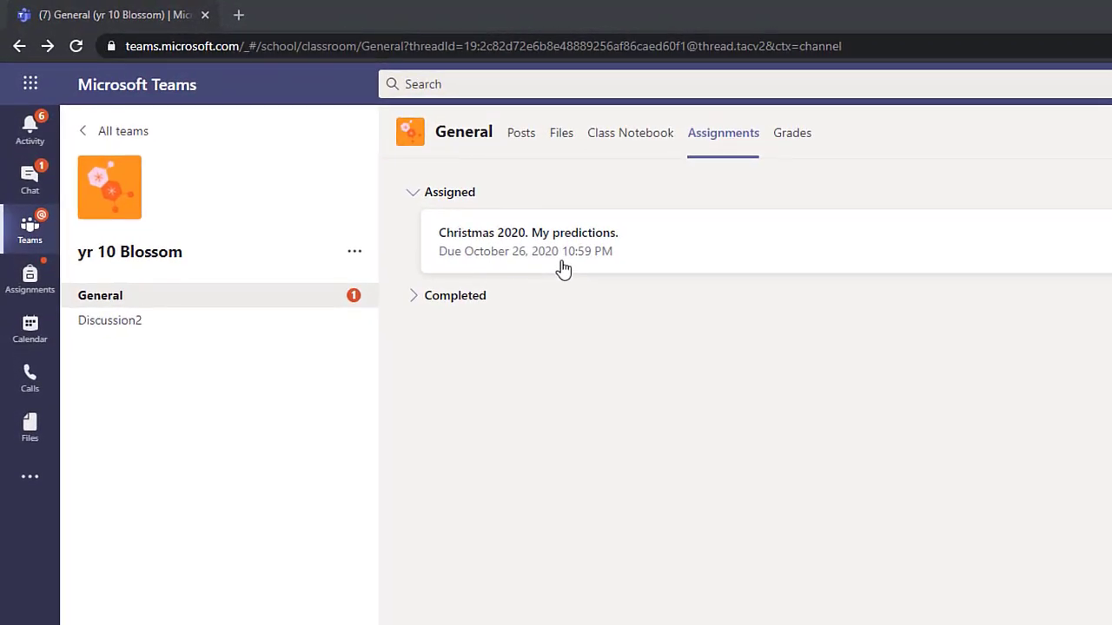
# - Open the 'Christmas 2020. My predictions.' assignment card in the class Assignments tab
pyautogui.click(563, 269)
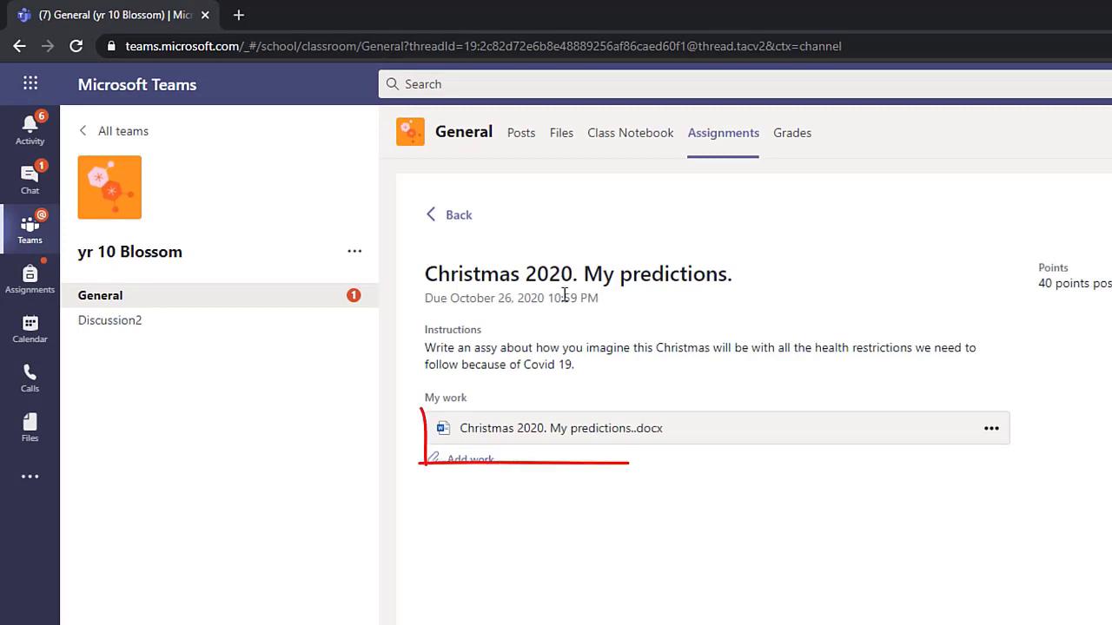
# - Open the attached .docx and start the essay: 'I think that this Christmas will be very different...'
pyautogui.click(621, 445)
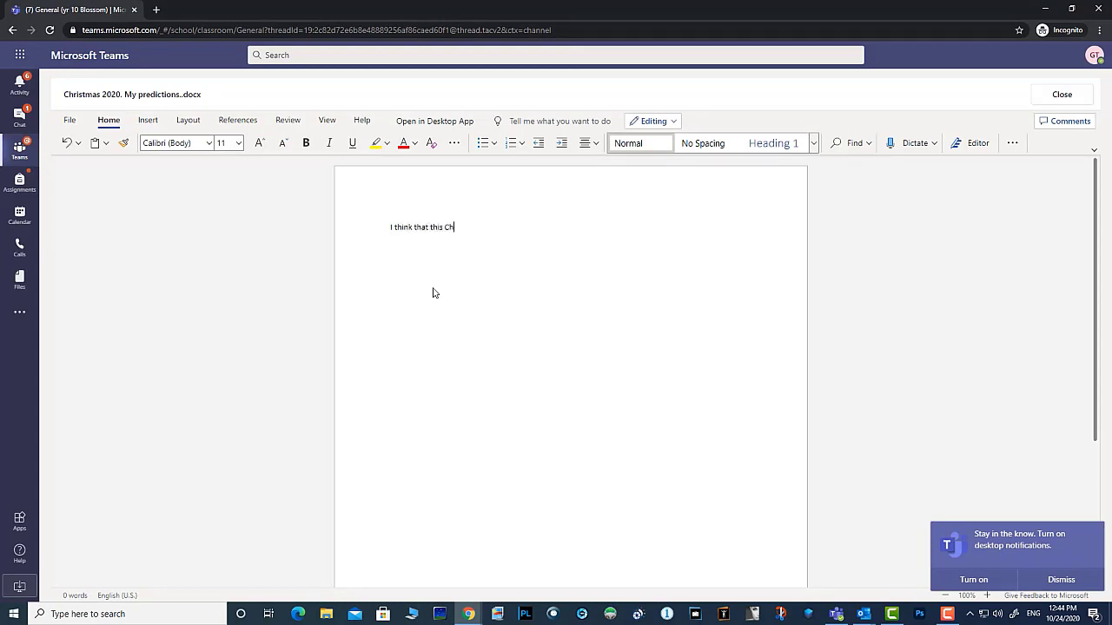
pyautogui.write('mas')
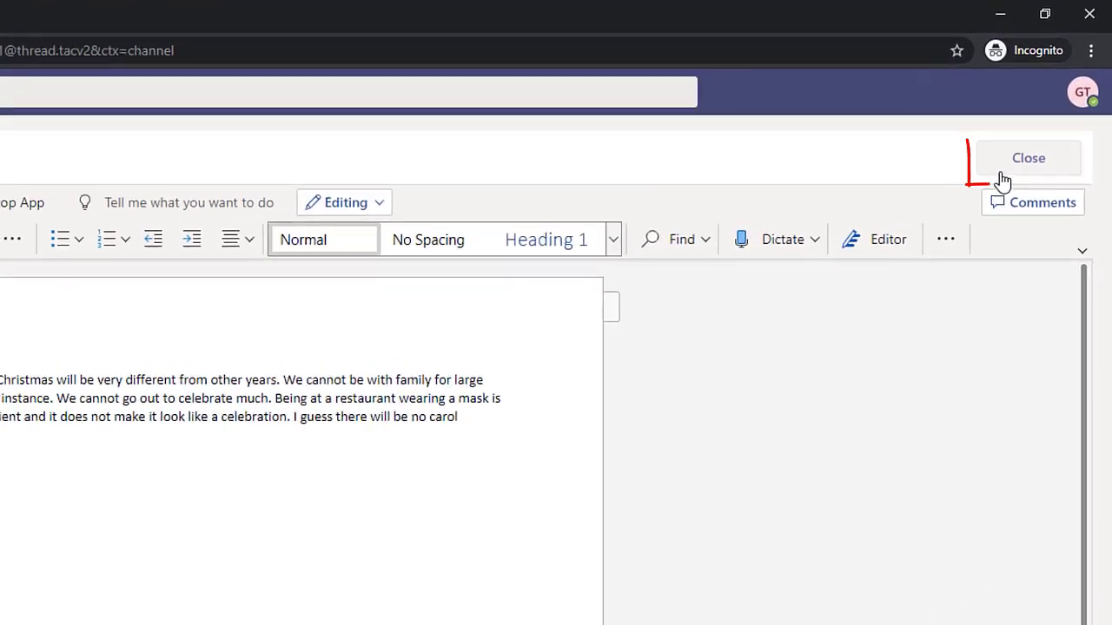
# - Close the essay document and turn in the Christmas 2020 assignment
pyautogui.click(1058, 95)
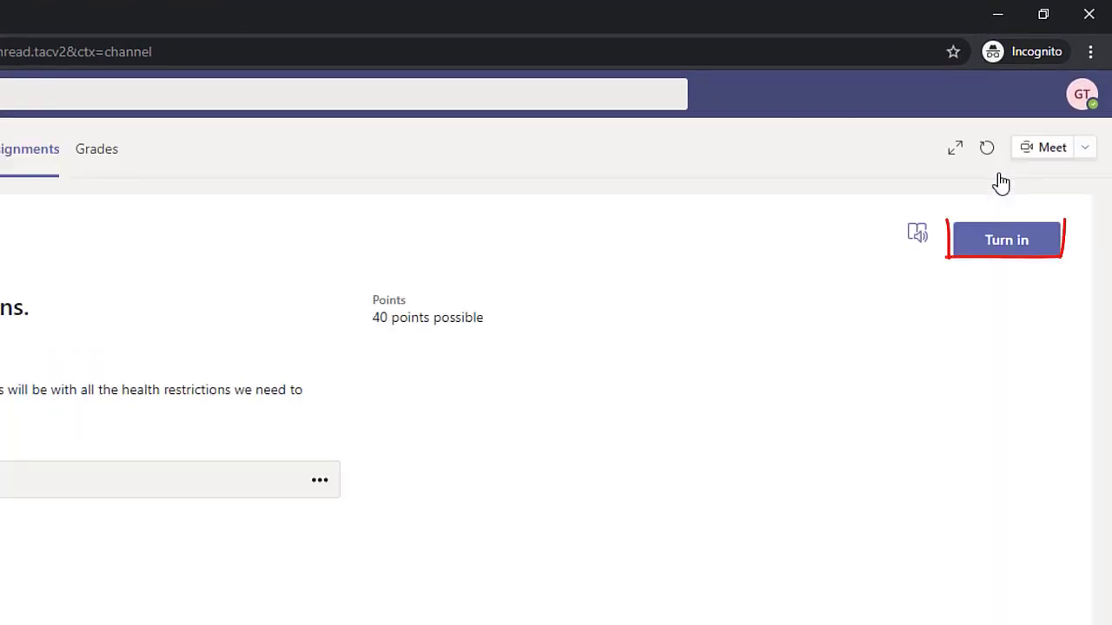
pyautogui.click(986, 242)
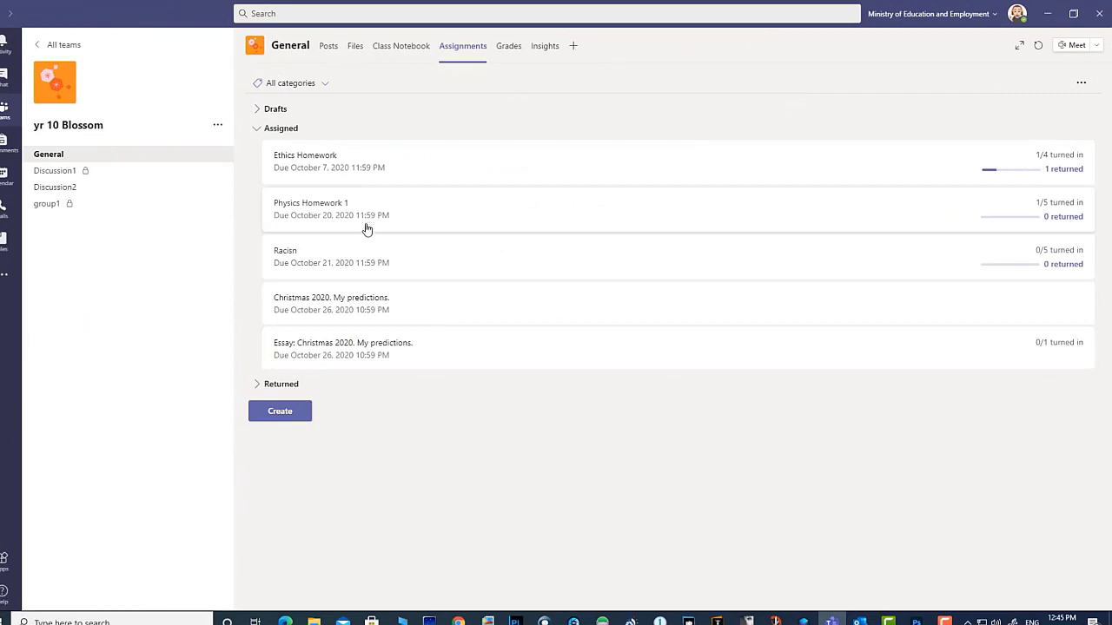
# - As teacher, open the Christmas 2020 submissions and the student's turned-in essay, scored out of 40
pyautogui.click(385, 301)
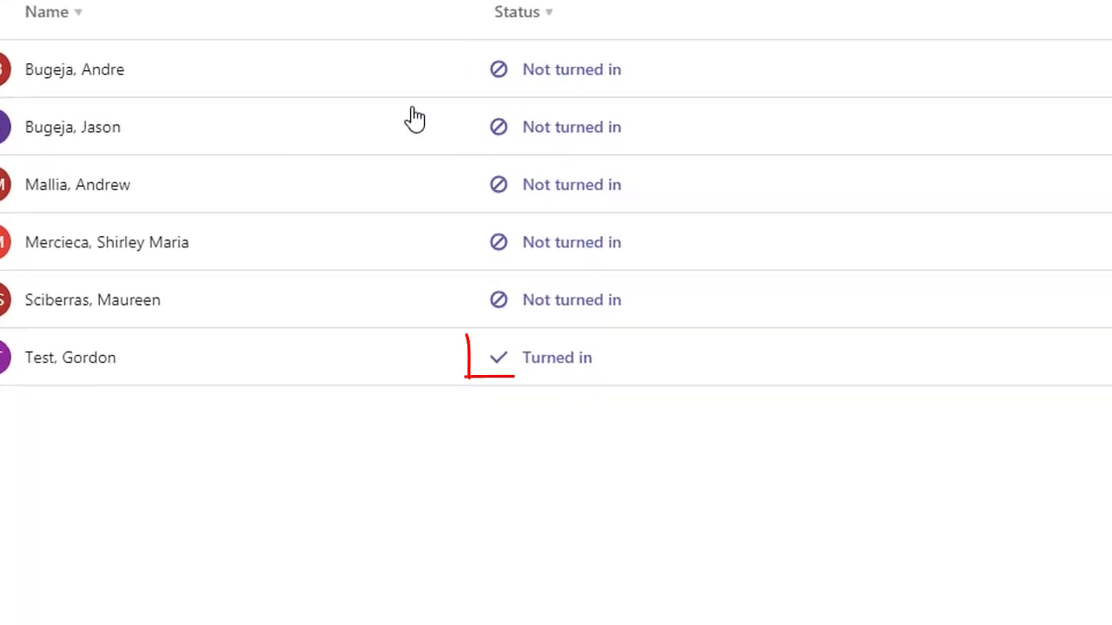
pyautogui.click(573, 354)
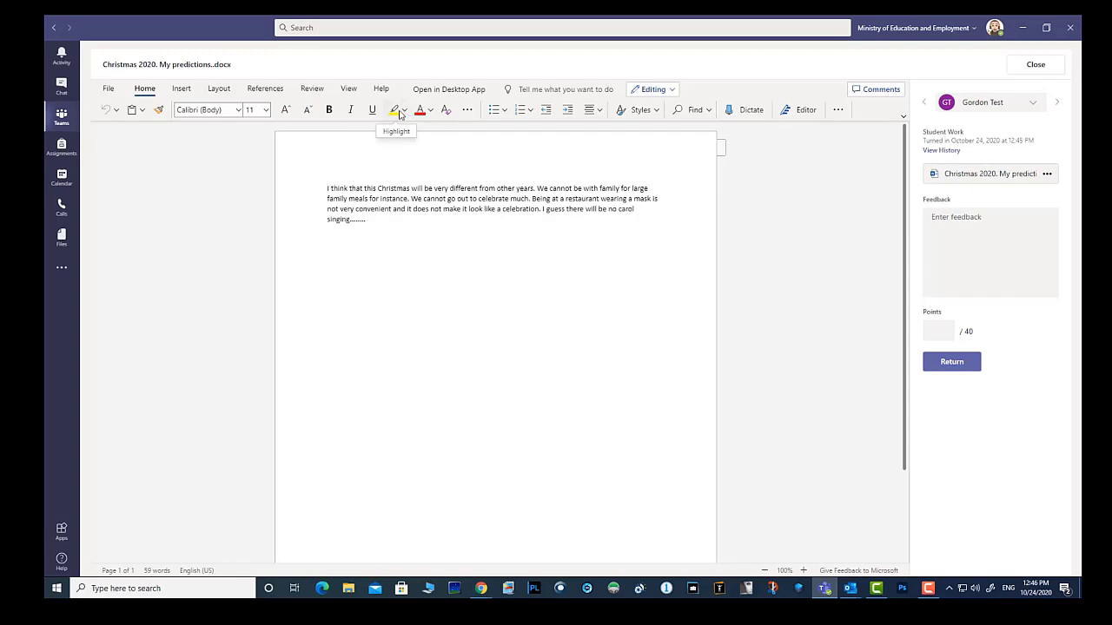
pyautogui.moveTo(582, 209); pyautogui.dragTo(634, 209)
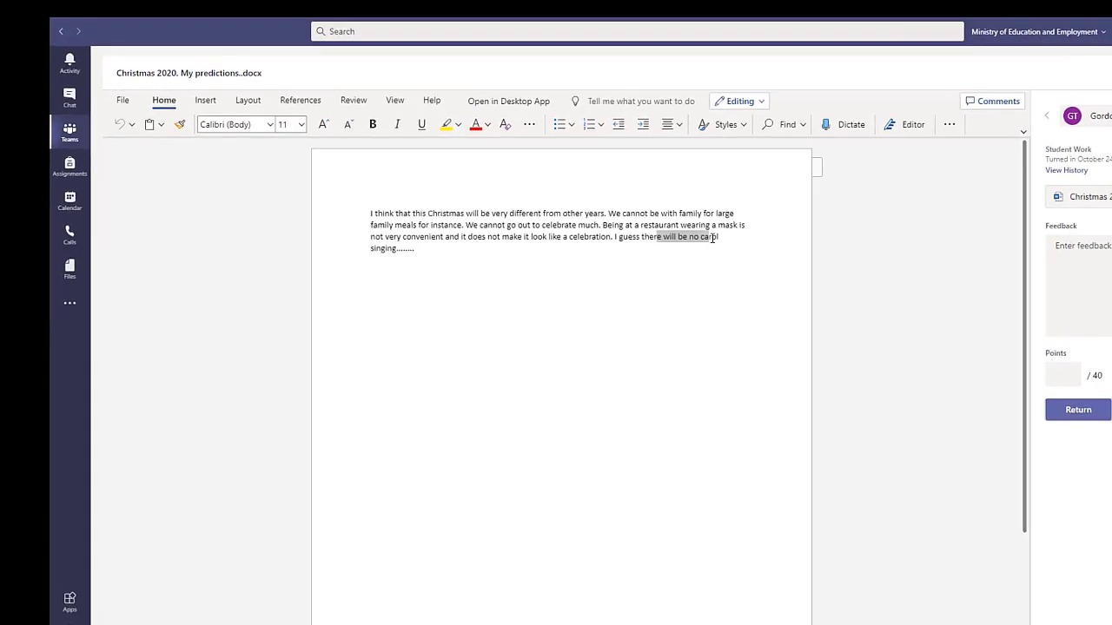
pyautogui.click(395, 113)
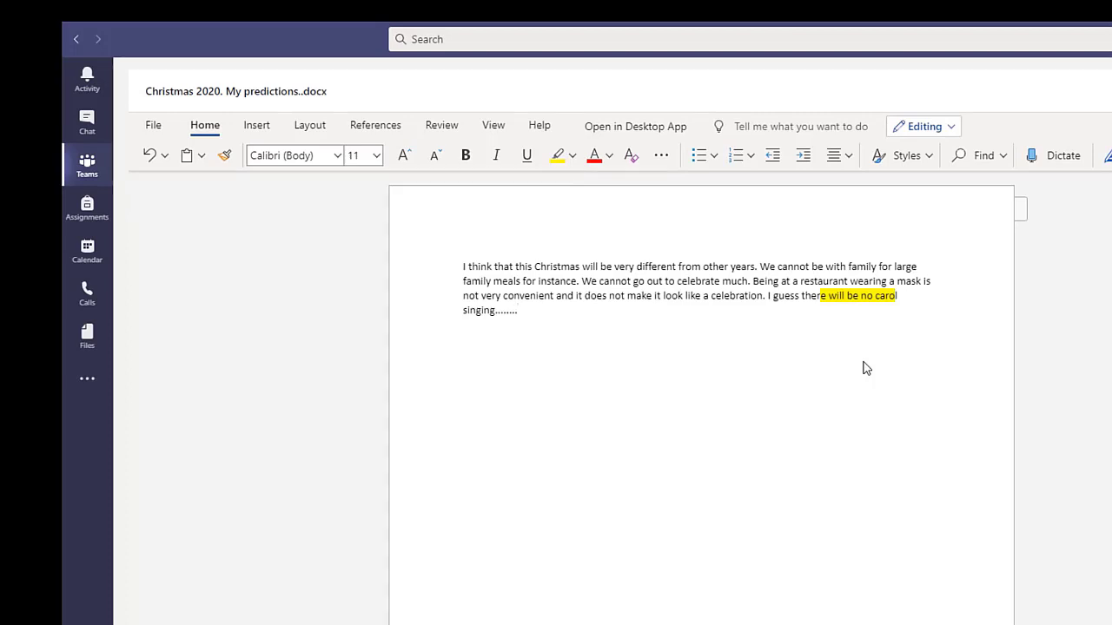
pyautogui.hotkey('ctrl', 'z')
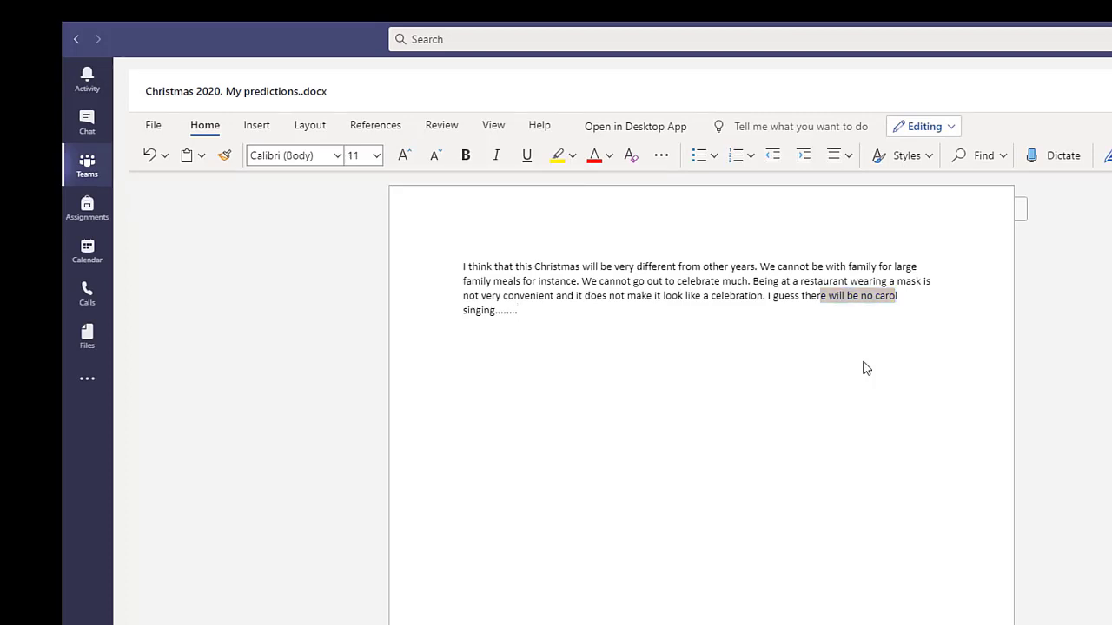
pyautogui.click(866, 369)
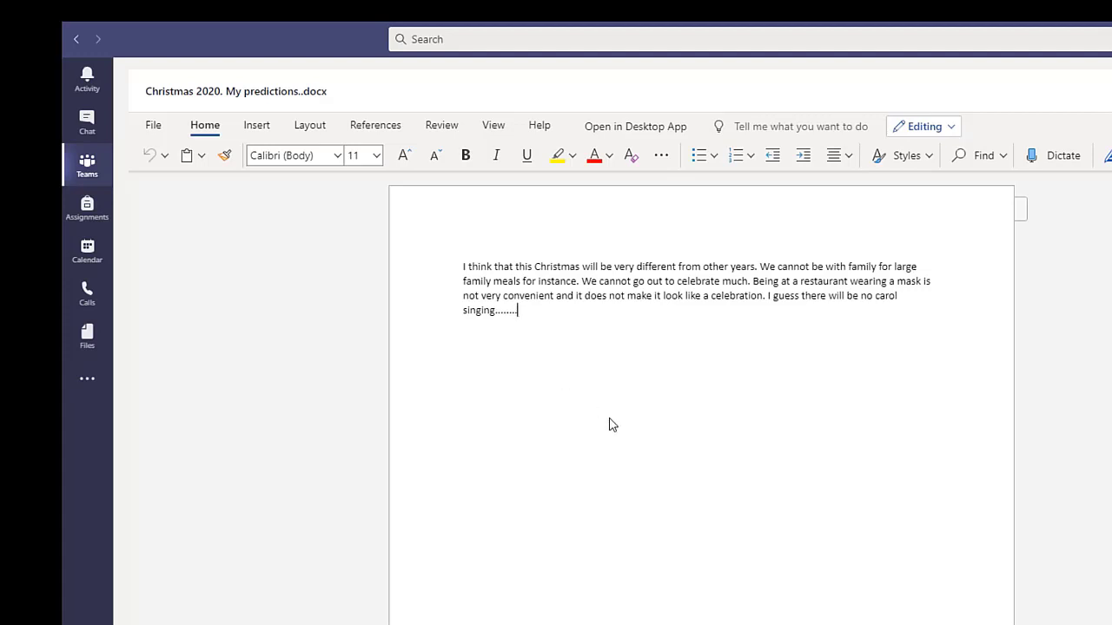
# - Switch the font colour to dark red for the 'Too short.' comment below the essay
pyautogui.click(610, 157)
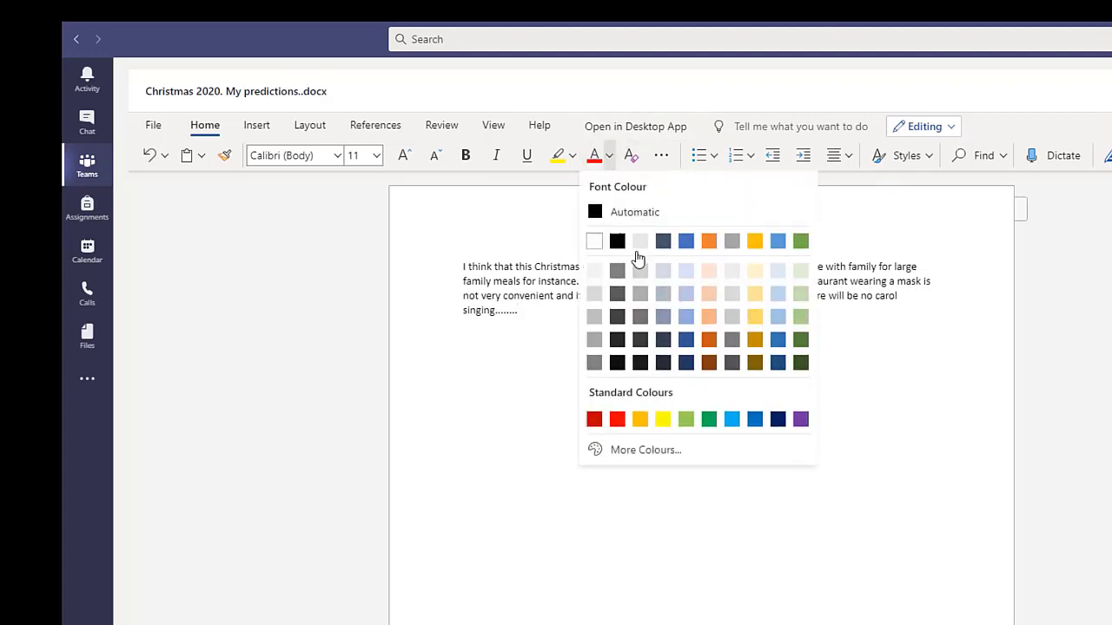
pyautogui.click(594, 420)
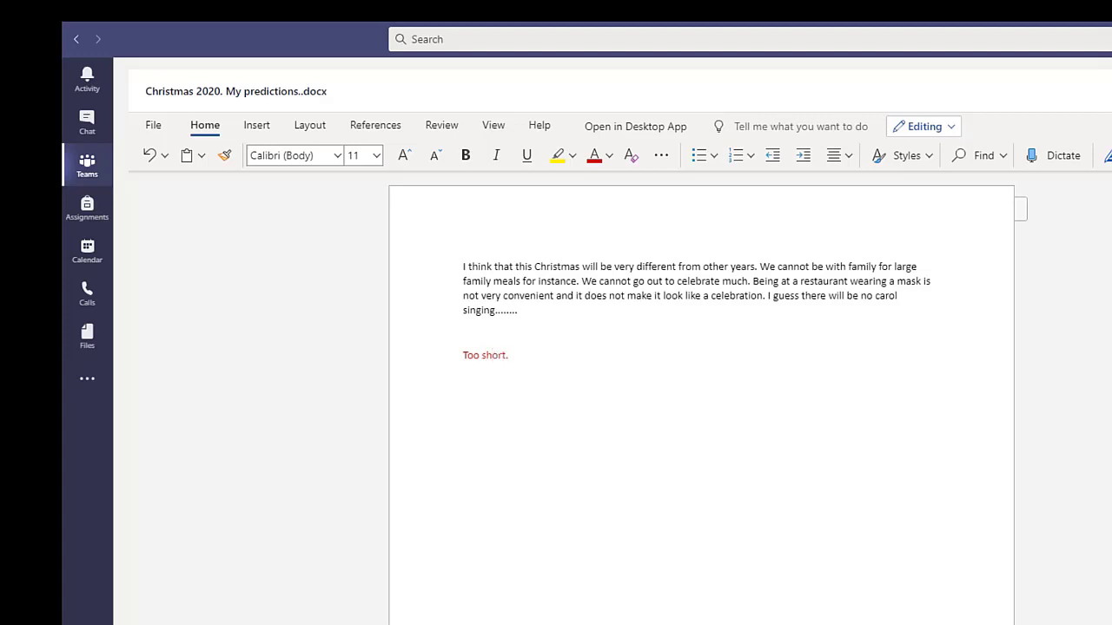
# - Enter feedback 'What do you mean by those dots at the end?' and a grade of 10/40 points
pyautogui.write('What do ')
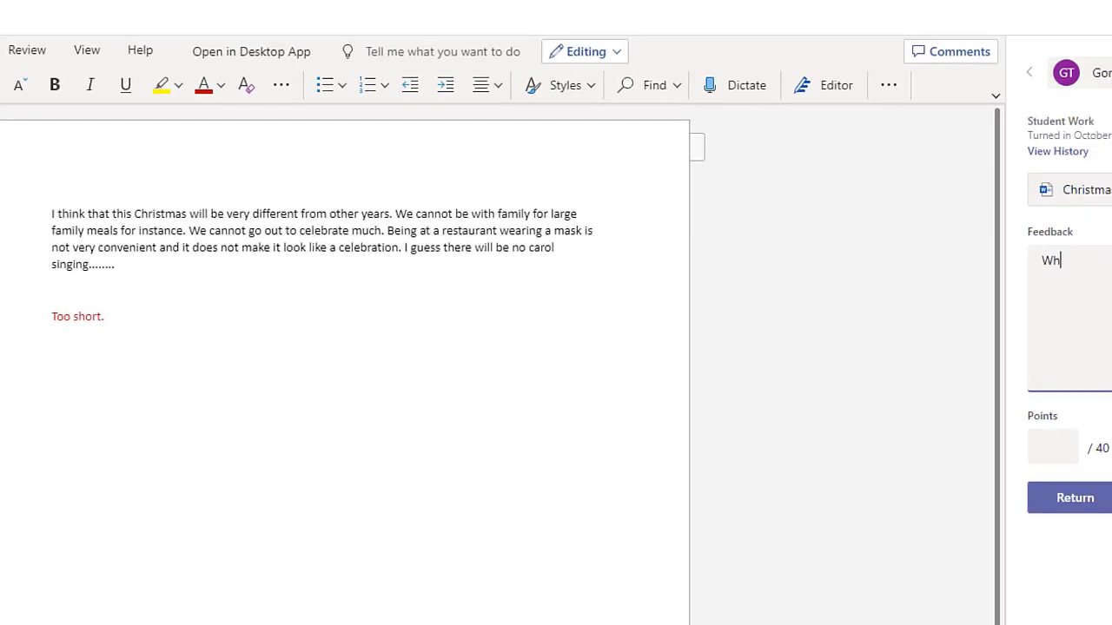
pyautogui.write('you mean ')
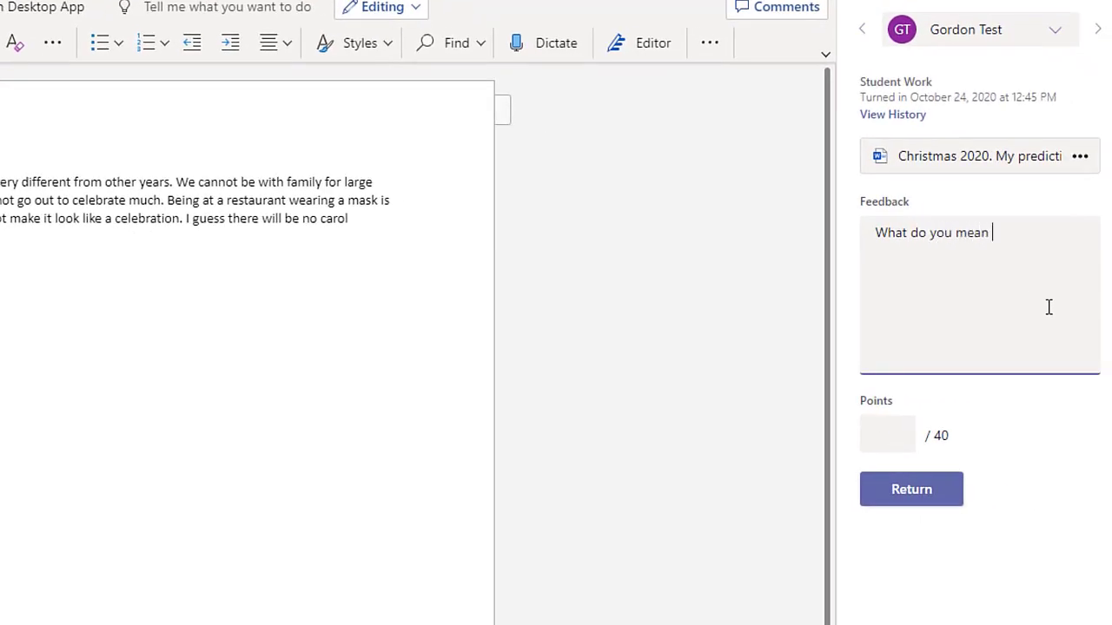
pyautogui.write('by those dots at th')
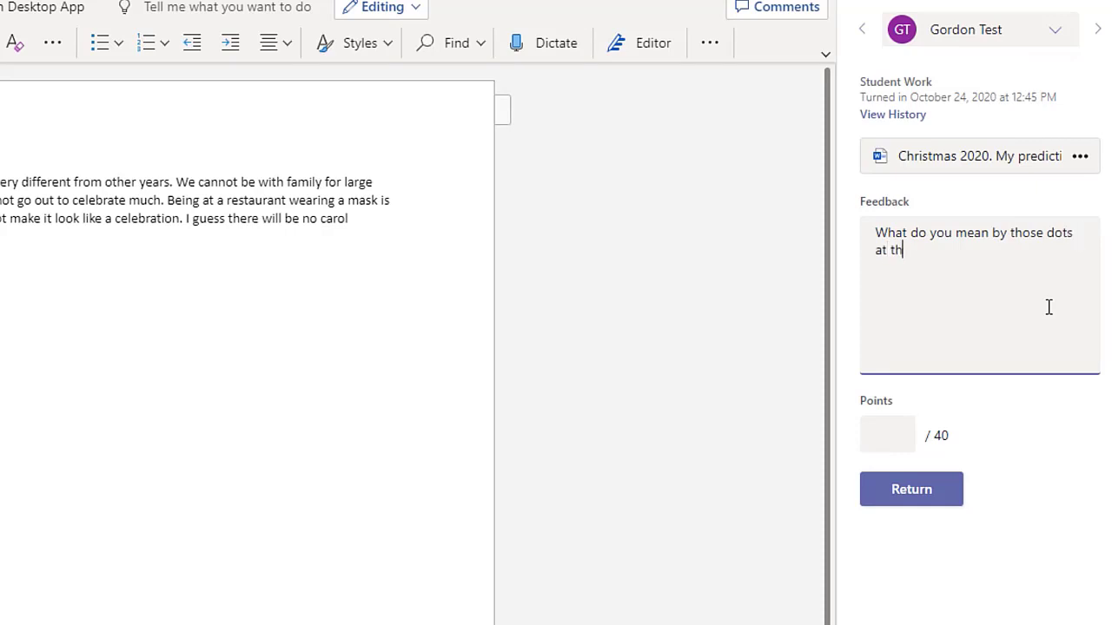
pyautogui.write('e edn')
pyautogui.click(899, 443)
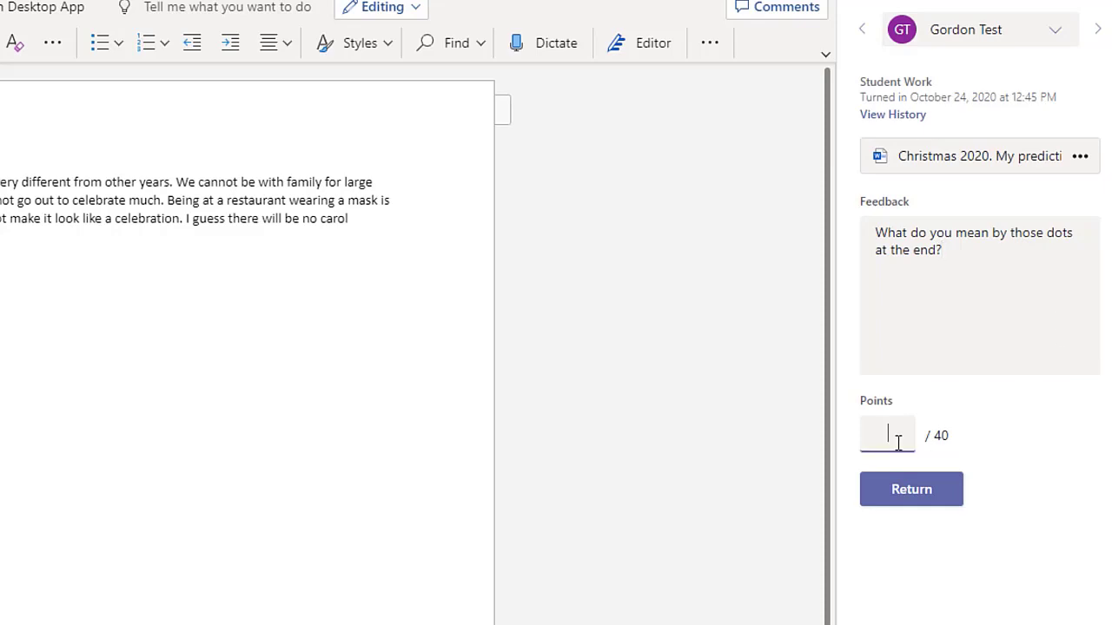
pyautogui.write('10')
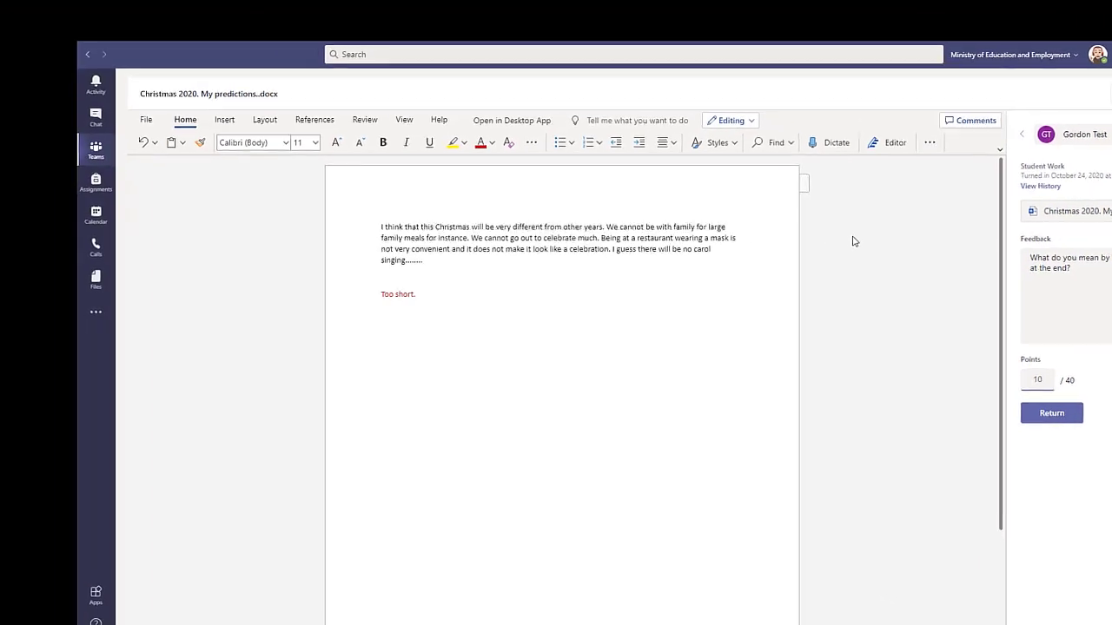
pyautogui.click(852, 241)
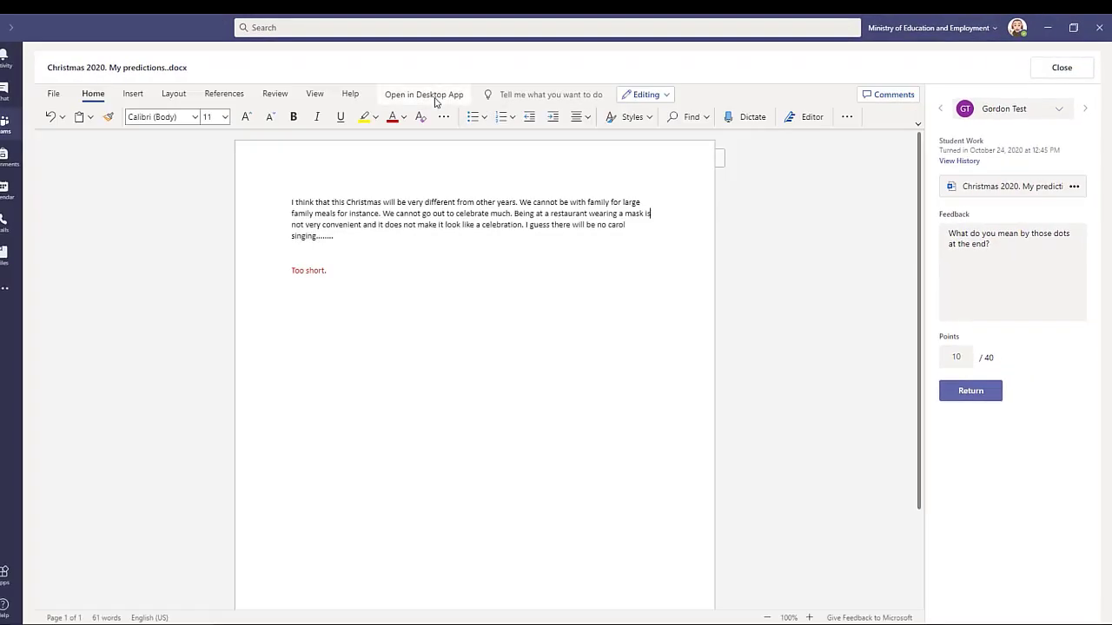
# - Open the essay in desktop Word and choose the red pen on the Draw tab
pyautogui.click(504, 171)
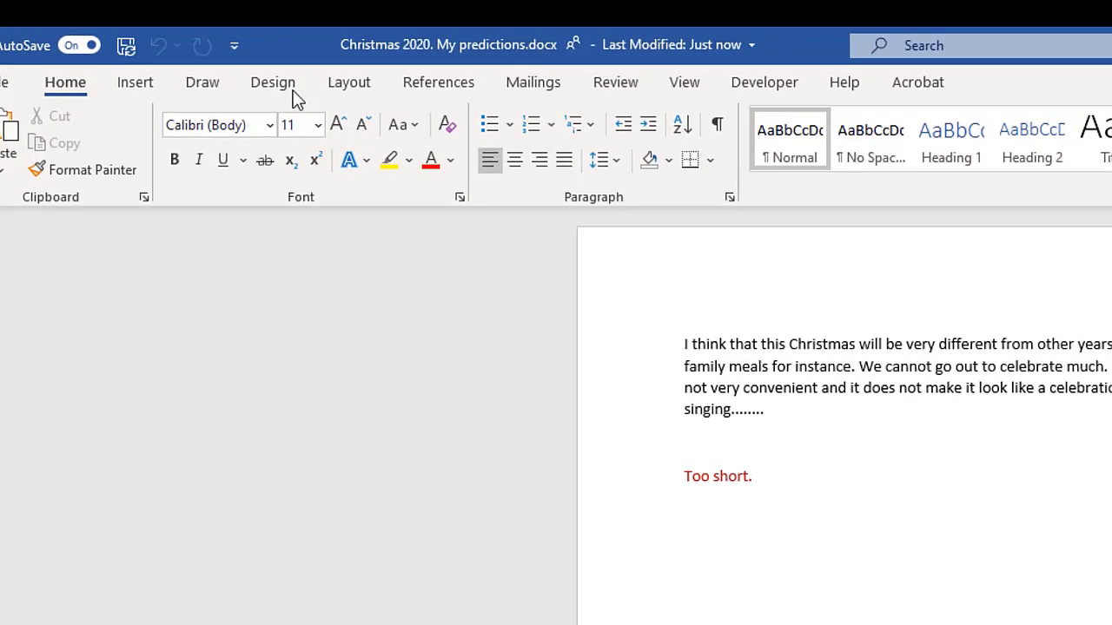
pyautogui.click(205, 83)
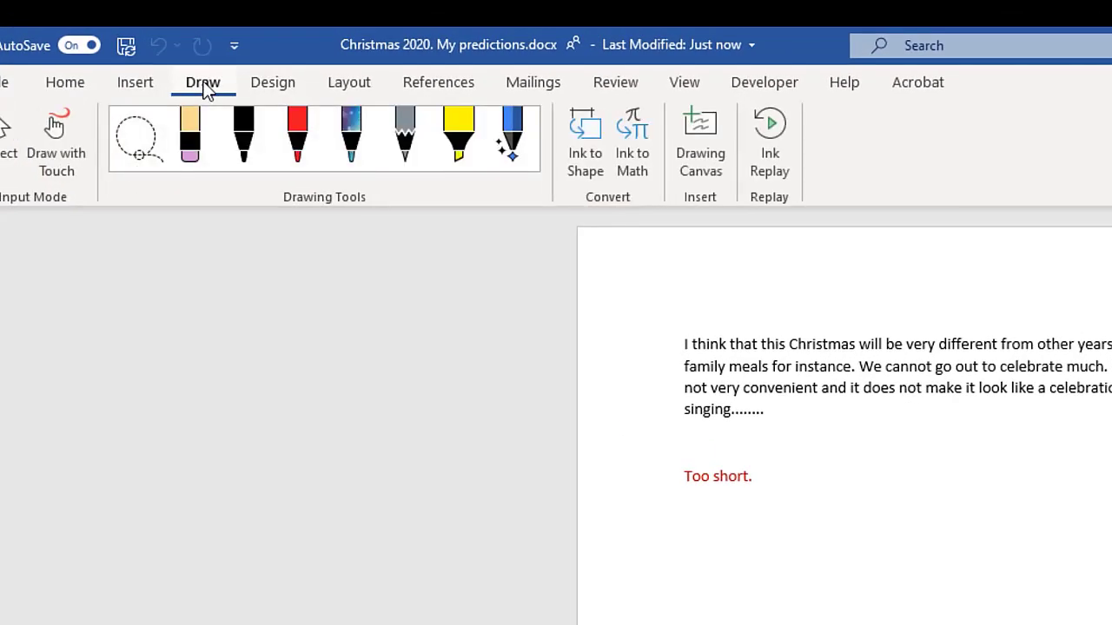
pyautogui.click(296, 152)
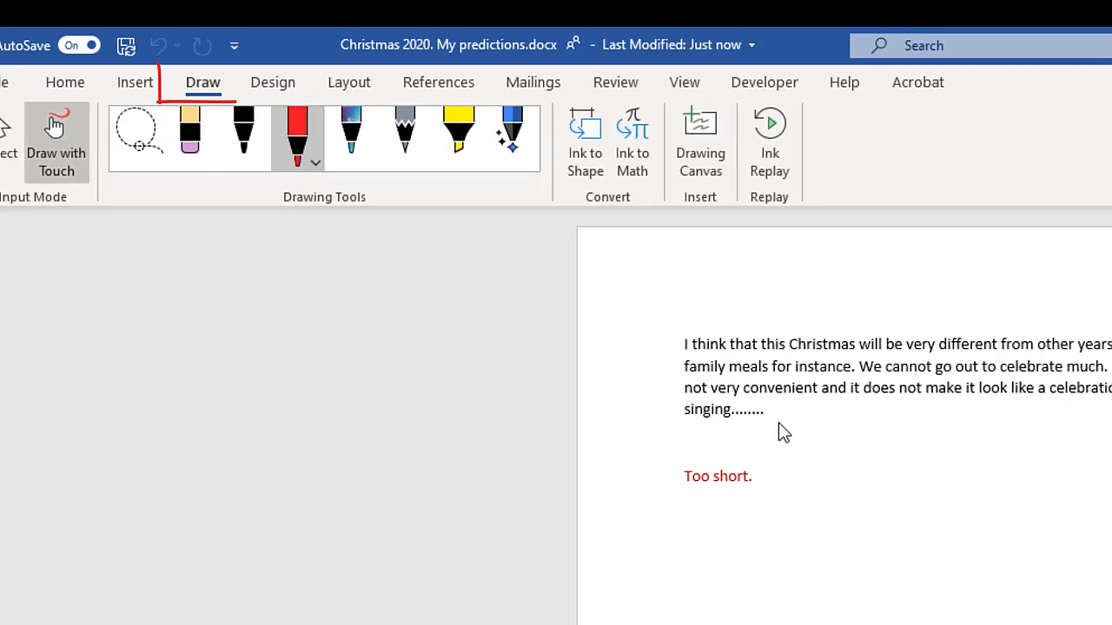
# - Ink a red arrow and question mark at the trailing dots, underline 'guess', and draw a line below
pyautogui.moveTo(778, 425); pyautogui.dragTo(871, 493)
pyautogui.moveTo(770, 411)
pyautogui.mouseDown()
pyautogui.moveTo(794, 455)
pyautogui.moveTo(828, 424)
pyautogui.mouseUp()
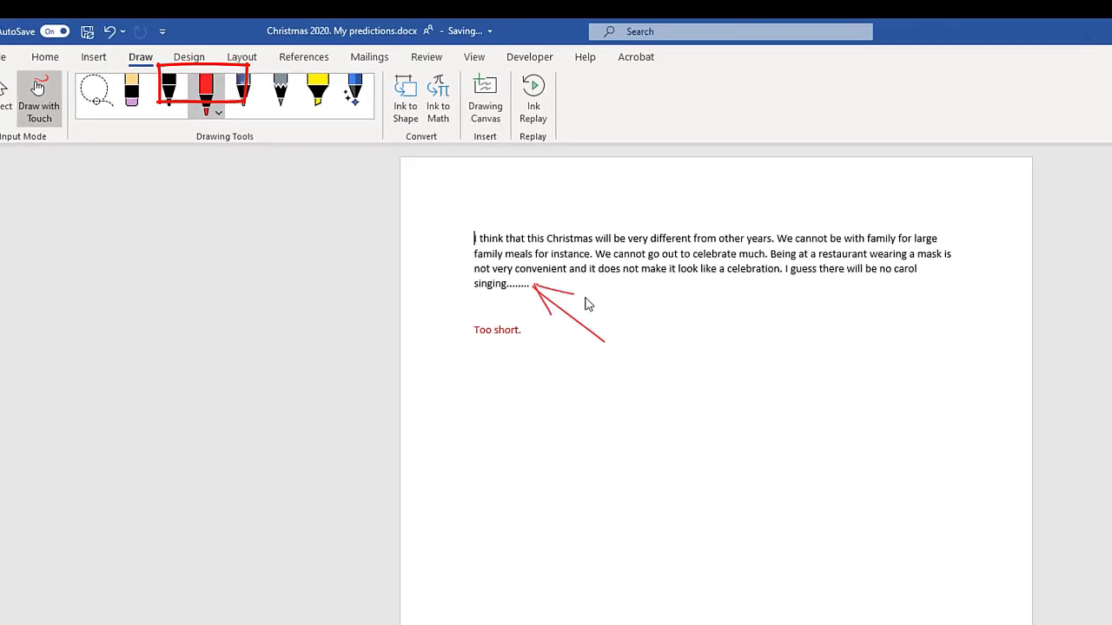
pyautogui.moveTo(620, 324)
pyautogui.mouseDown()
pyautogui.moveTo(639, 354)
pyautogui.moveTo(628, 377)
pyautogui.mouseUp()
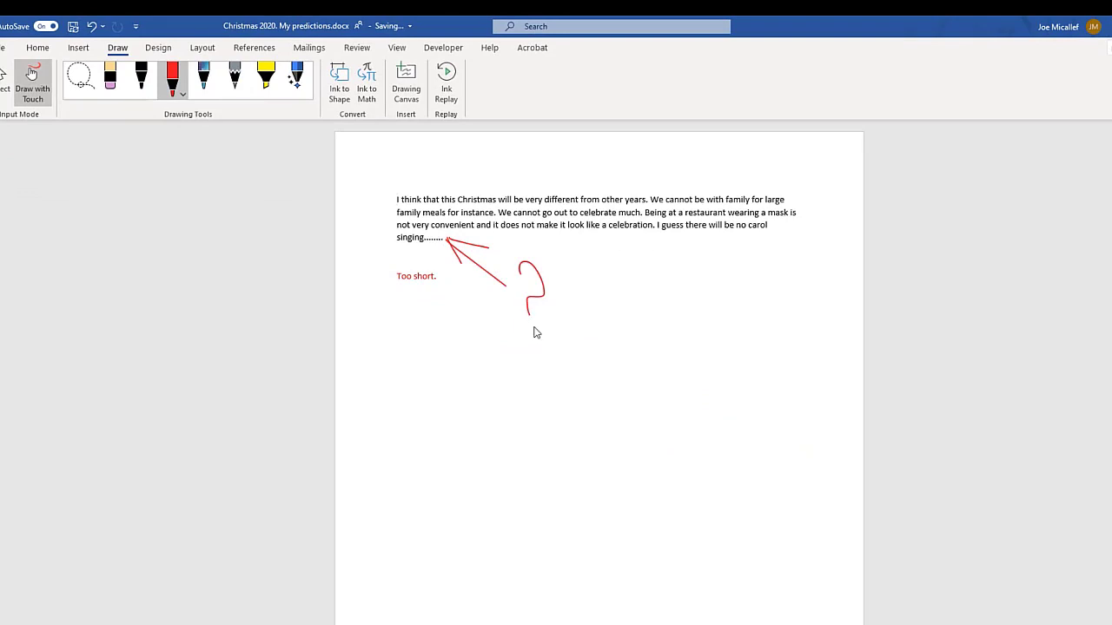
pyautogui.click(527, 328)
pyautogui.moveTo(661, 228); pyautogui.dragTo(683, 228)
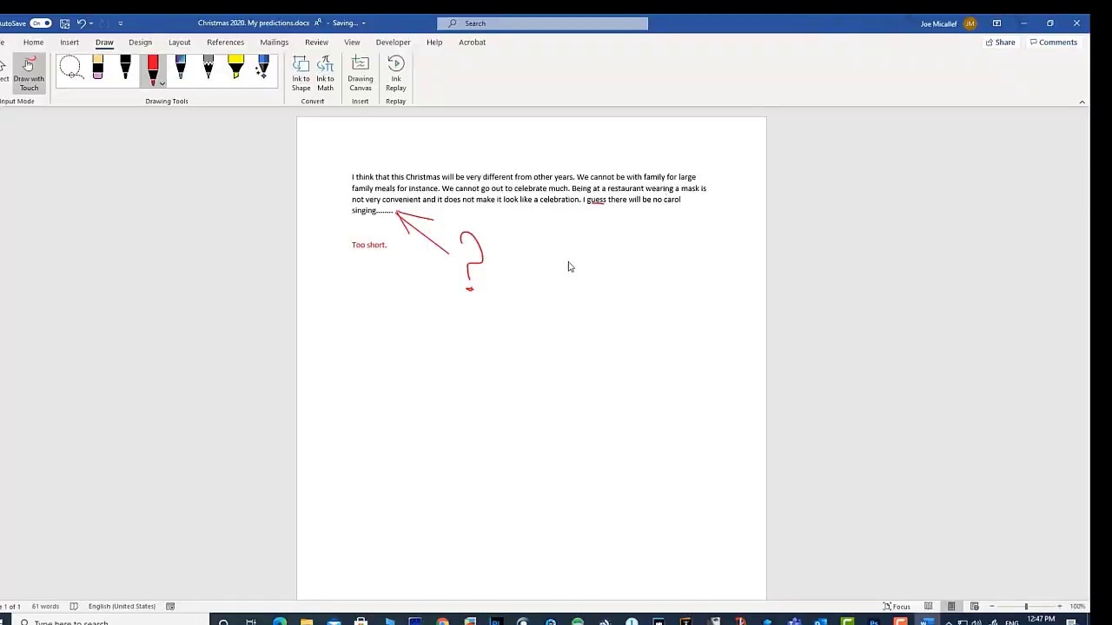
pyautogui.moveTo(414, 315); pyautogui.dragTo(667, 318)
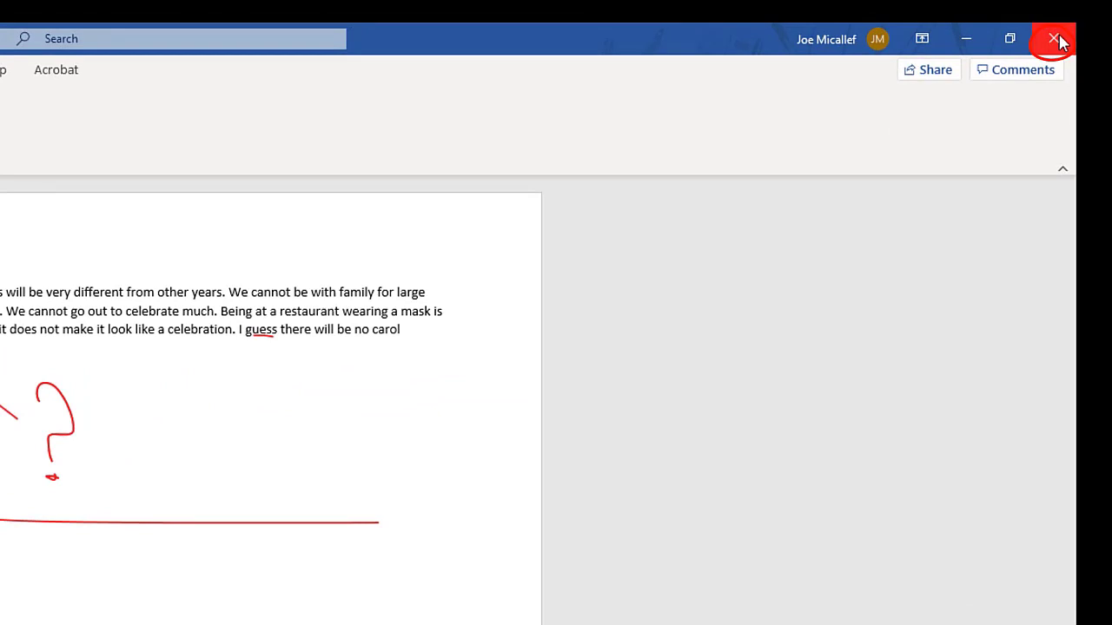
# - Close Word, continue in Teams, return the graded essay, and go back to the student list
pyautogui.click(1058, 41)
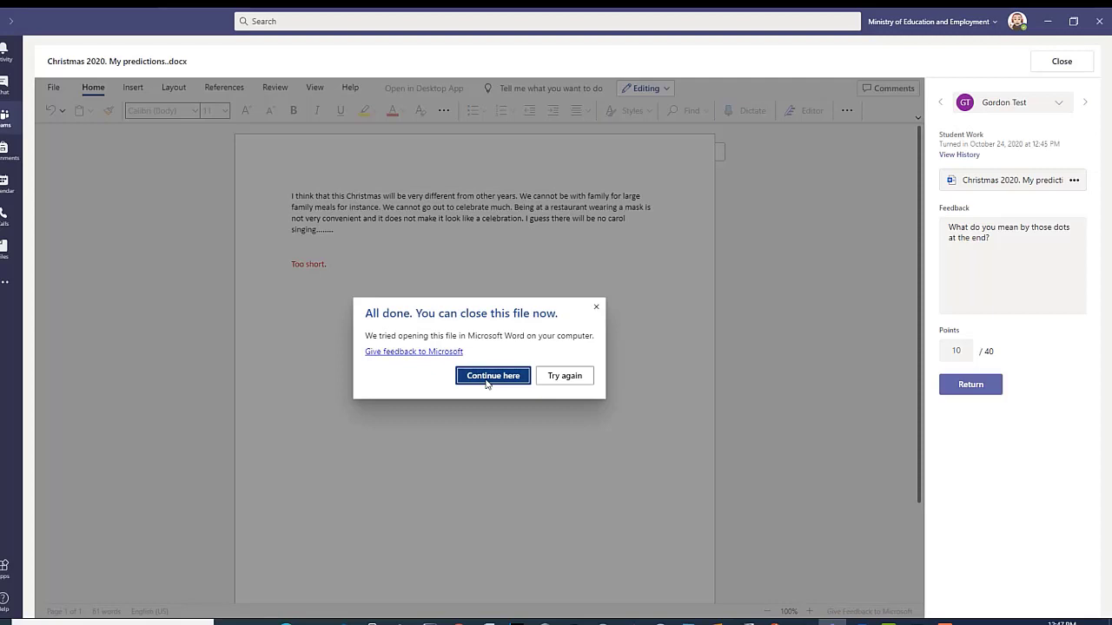
pyautogui.click(486, 384)
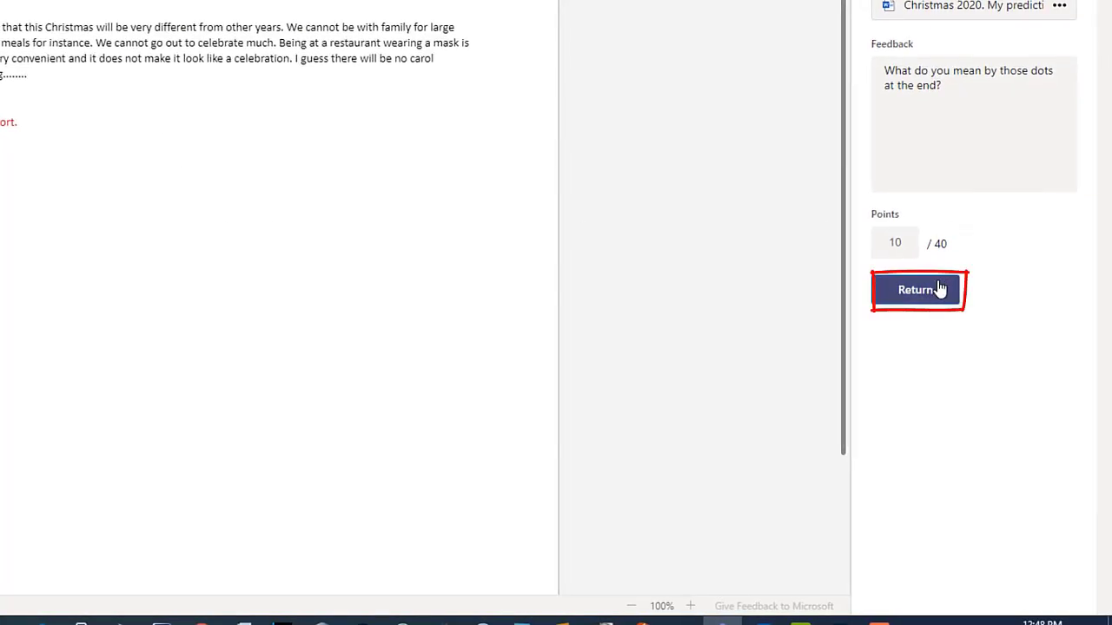
pyautogui.click(987, 384)
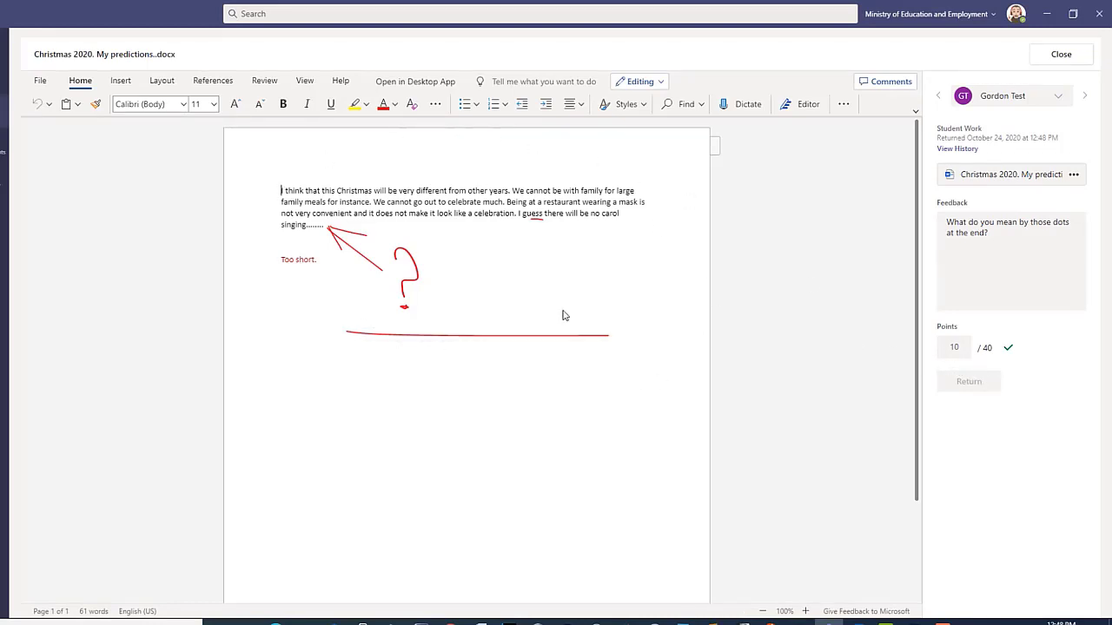
pyautogui.click(1061, 55)
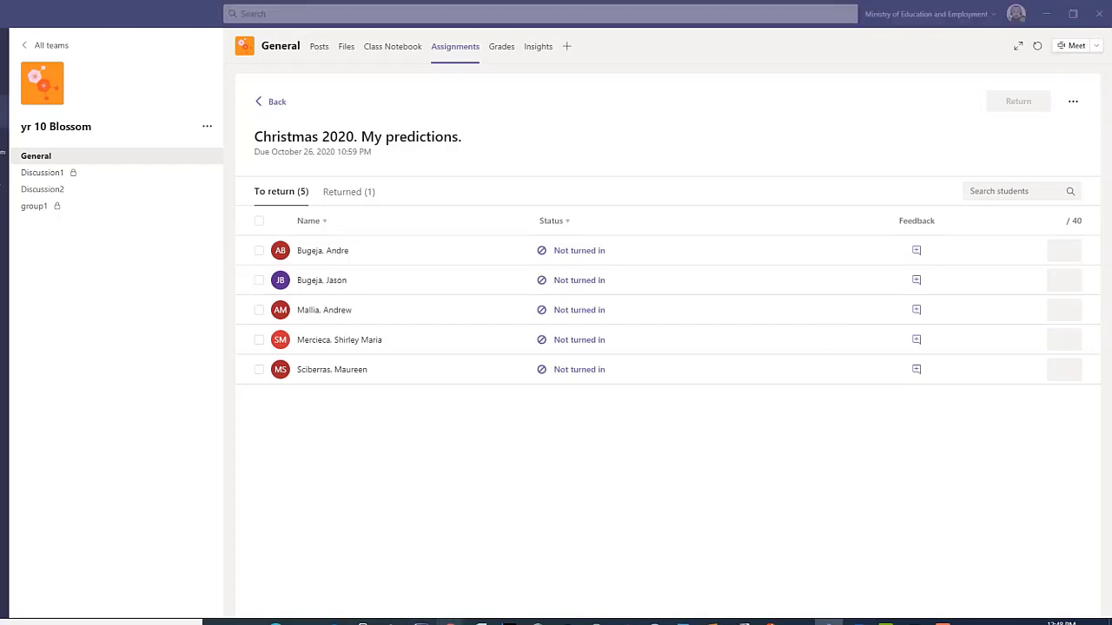
# - In the student's window, refresh Teams and open the returned Christmas 2020 assignment under Completed
pyautogui.click(494, 608)
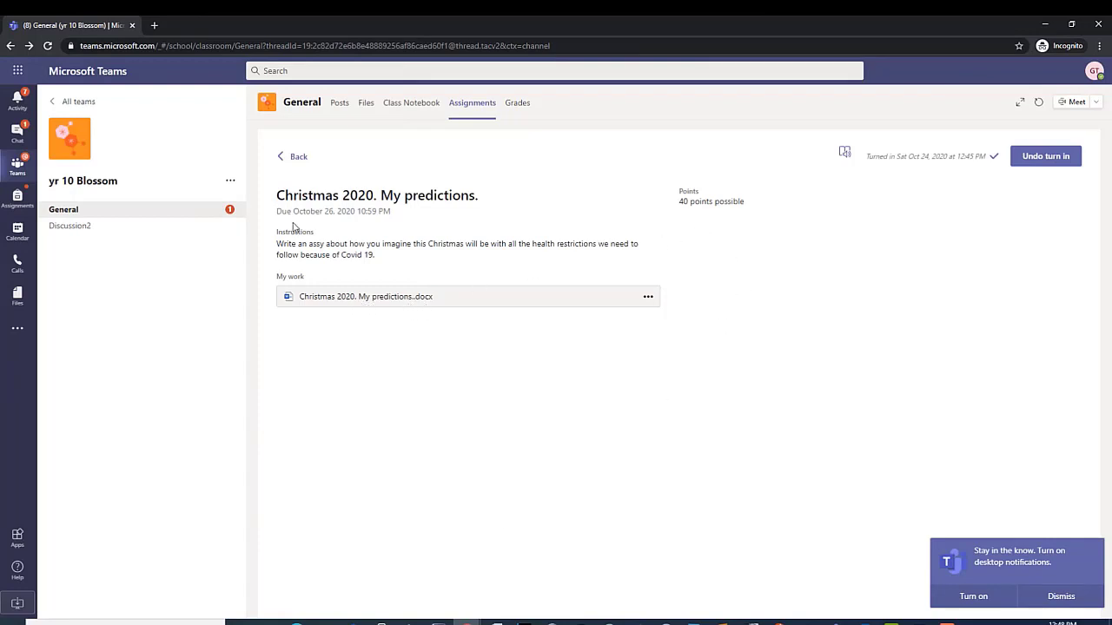
pyautogui.click(49, 47)
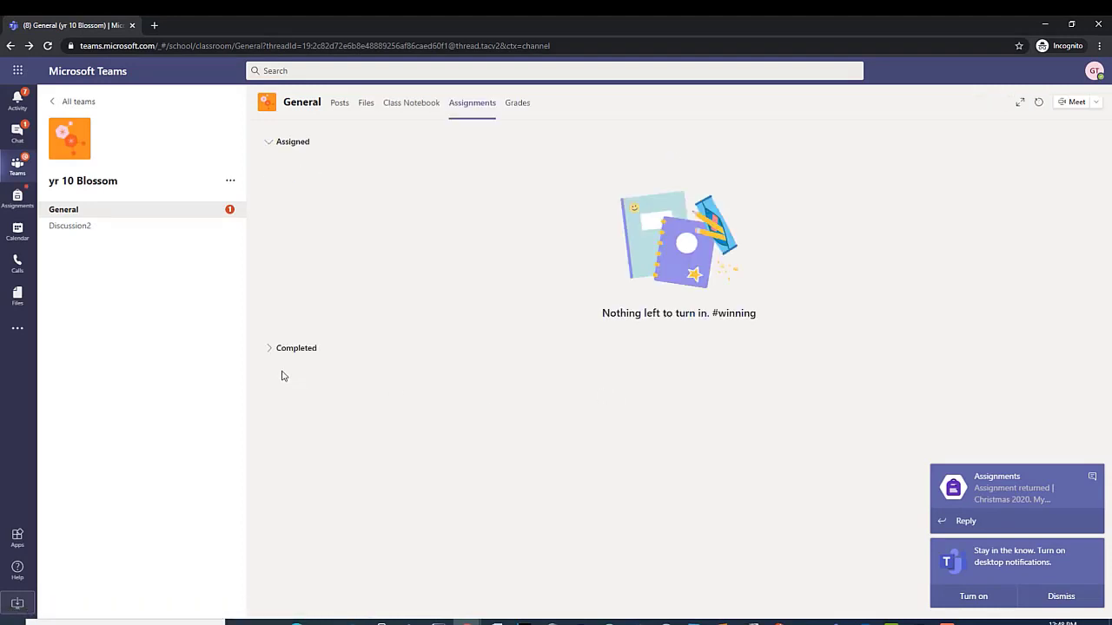
pyautogui.click(287, 356)
pyautogui.click(220, 473)
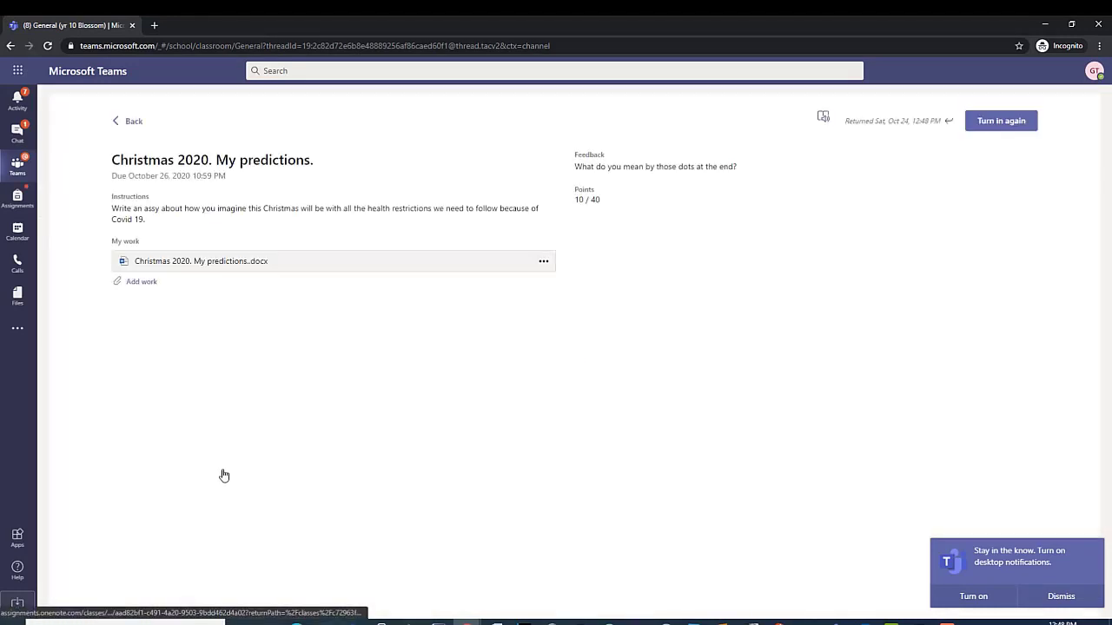